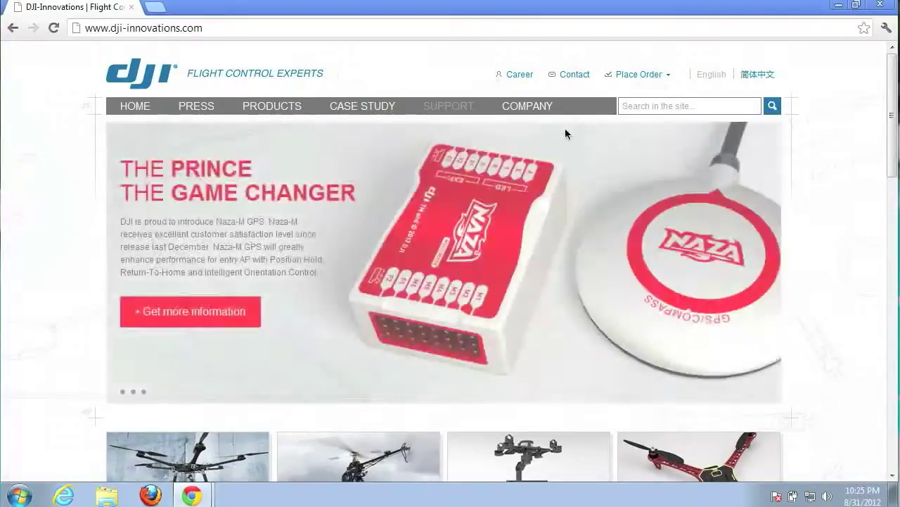
# Step: Launch DJI NAZA Assistant 1.6 and follow the update check's link for downloading the latest Assistant
pyautogui.click(21, 497)
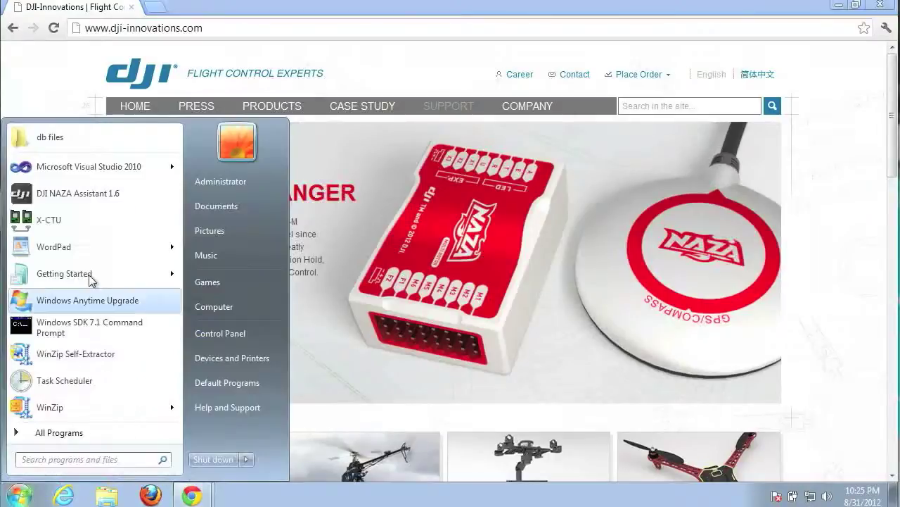
pyautogui.click(102, 193)
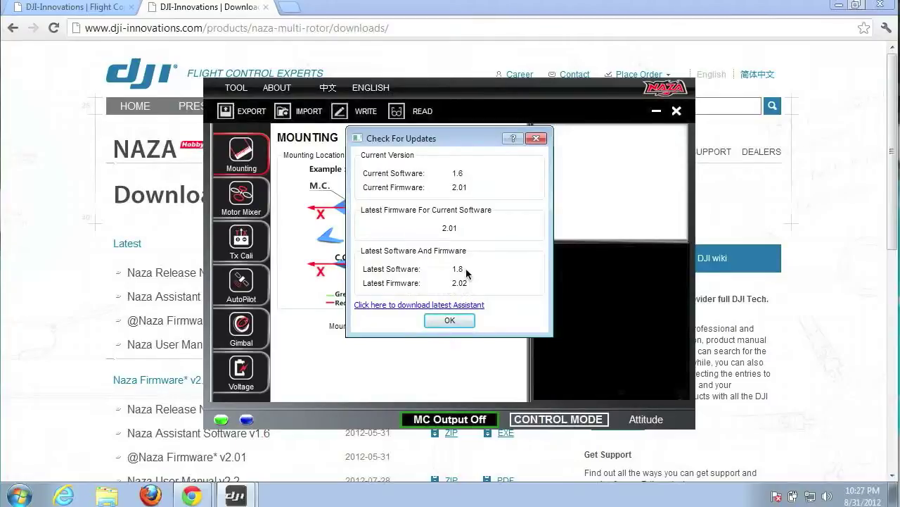
pyautogui.click(409, 306)
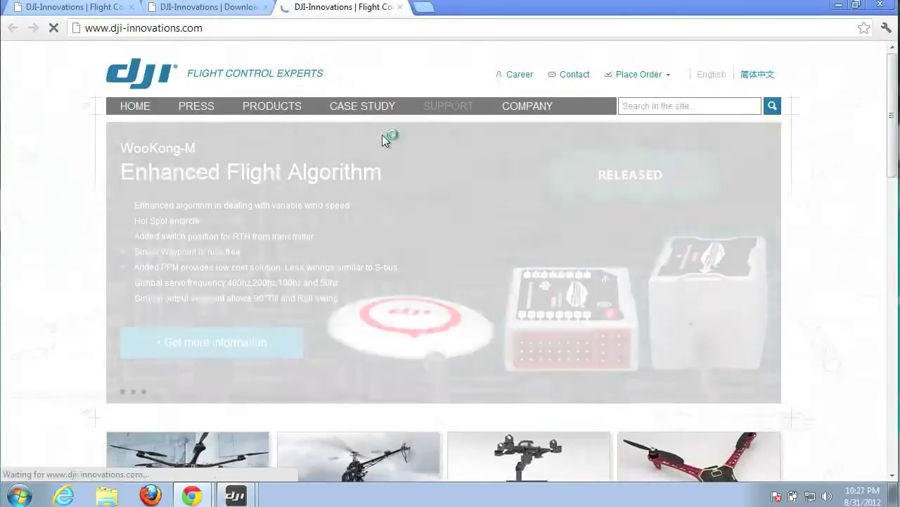
# Step: Download the EXE installer of Naza Assistant Software v1.8 from the Naza-M downloads page
pyautogui.moveTo(290, 114)
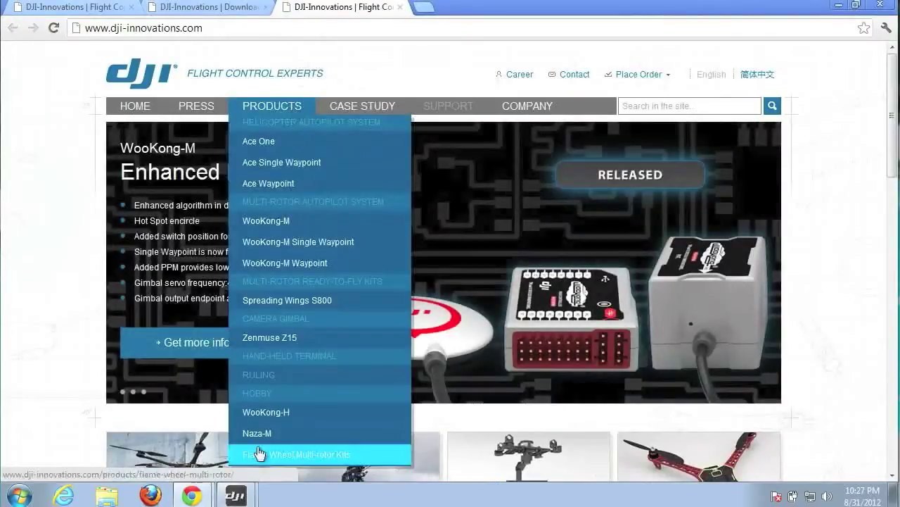
pyautogui.click(258, 435)
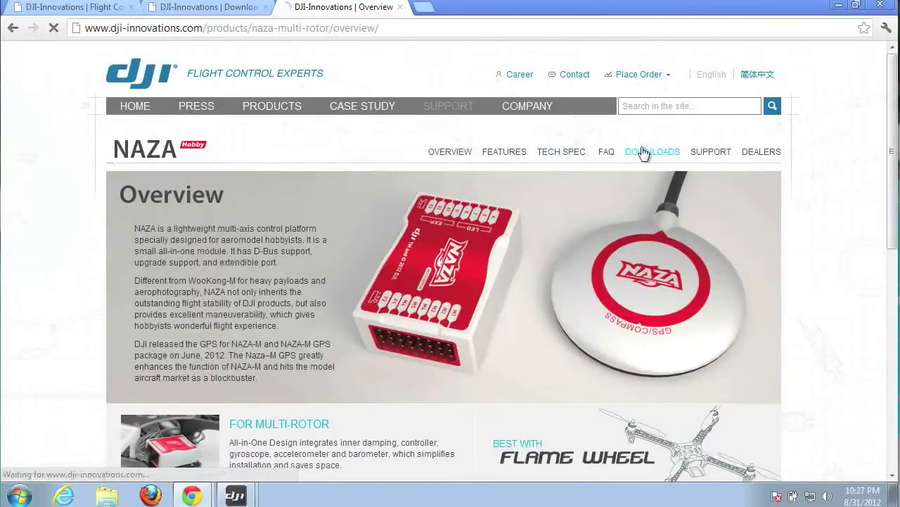
pyautogui.click(642, 153)
pyautogui.scroll(-3, 400, 201)
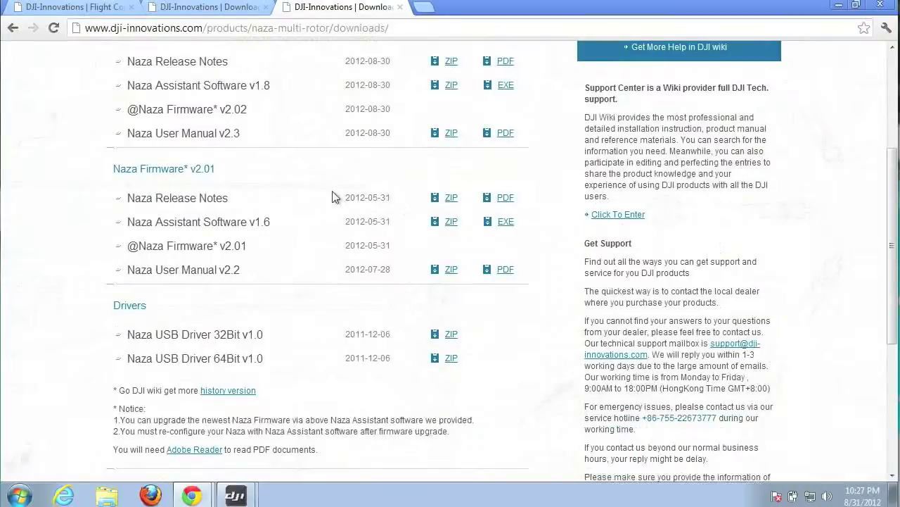
pyautogui.scroll(1, 332, 197)
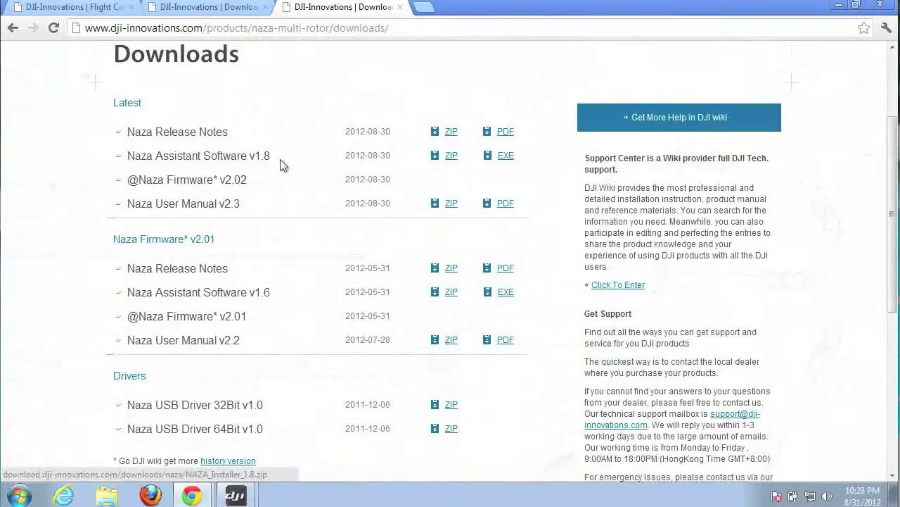
pyautogui.click(510, 161)
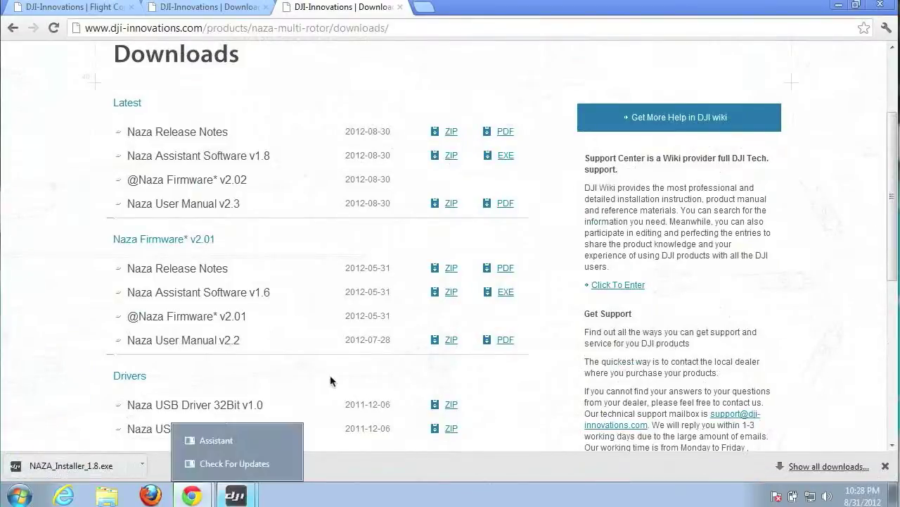
# Step: Return to NAZA Assistant 1.6, dismiss its update check and close the program
pyautogui.moveTo(99, 465); pyautogui.dragTo(245, 446)
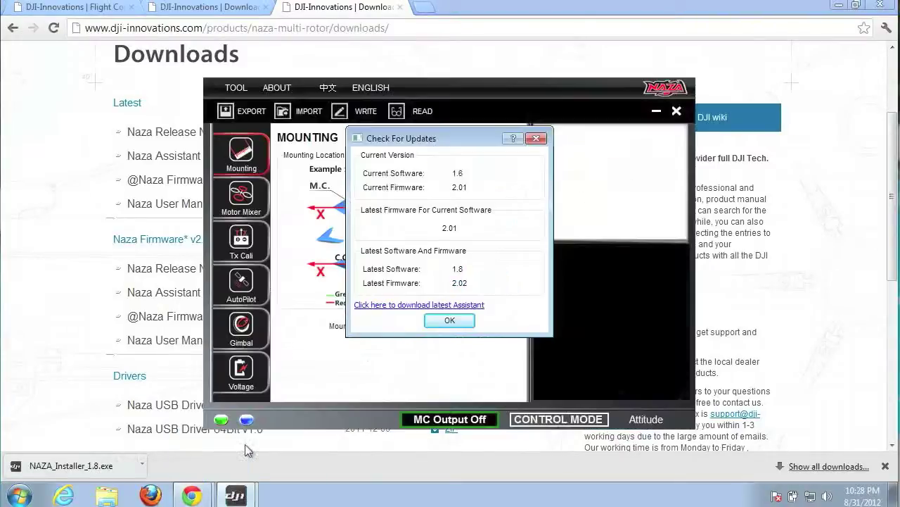
pyautogui.click(448, 320)
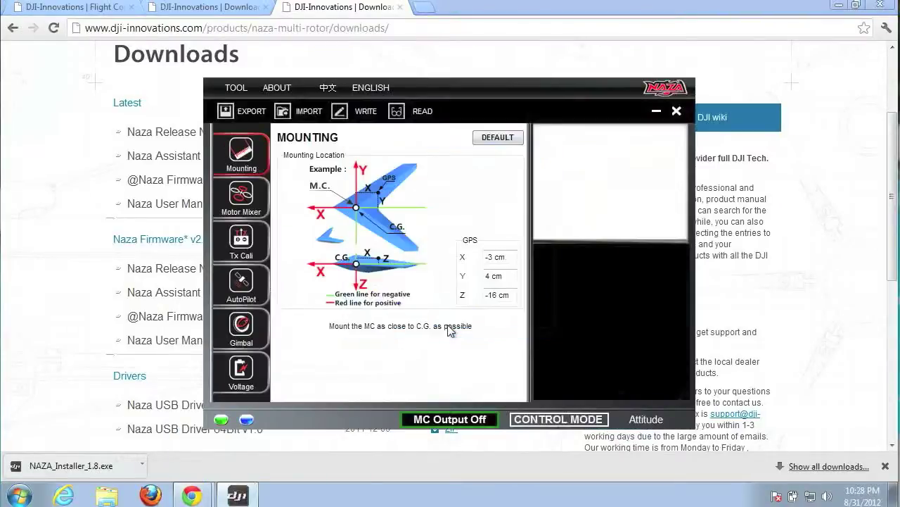
pyautogui.click(678, 112)
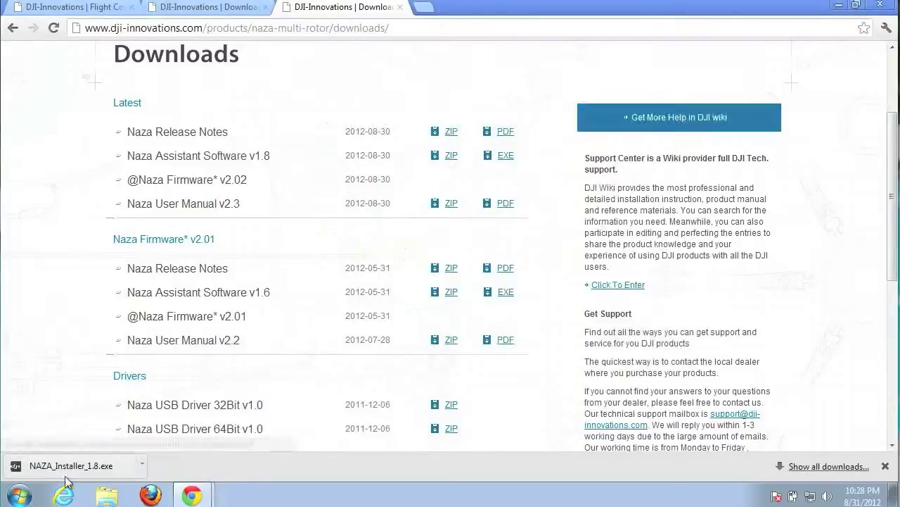
# Step: Run NAZA_Installer_1.8.exe and install DJI NAZA Assistant 1.8 with the default destination, Start Menu folder and desktop icon
pyautogui.click(89, 468)
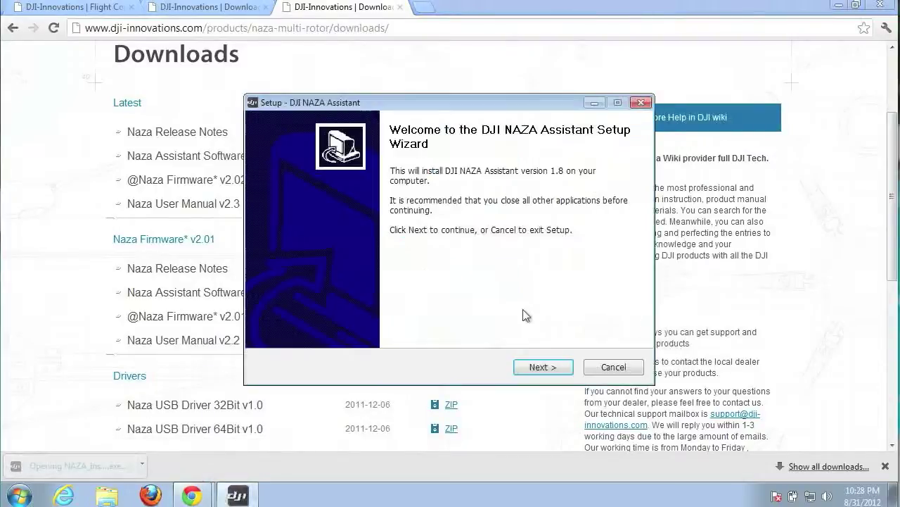
pyautogui.click(539, 367)
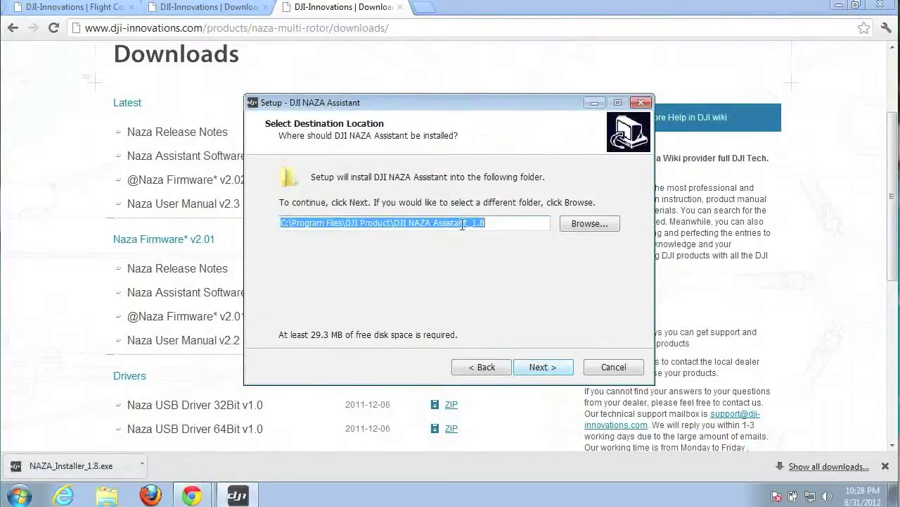
pyautogui.click(539, 366)
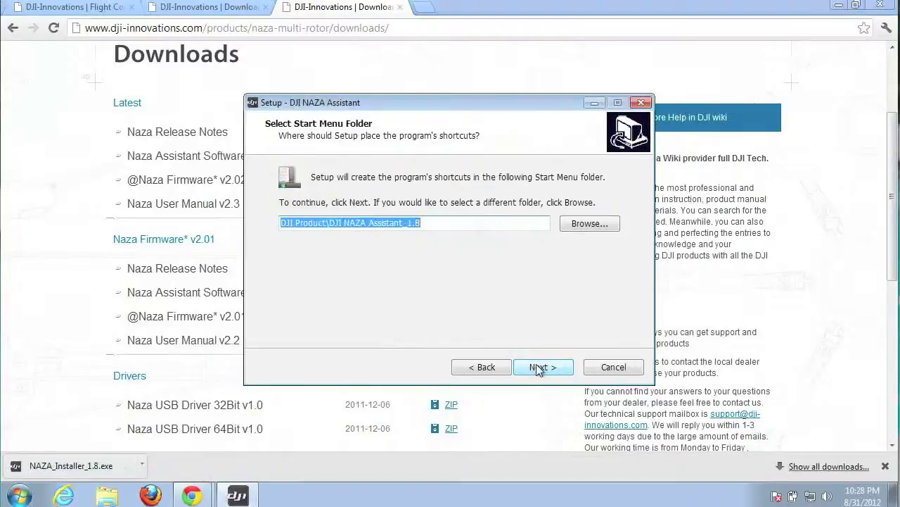
pyautogui.click(539, 366)
pyautogui.click(539, 366)
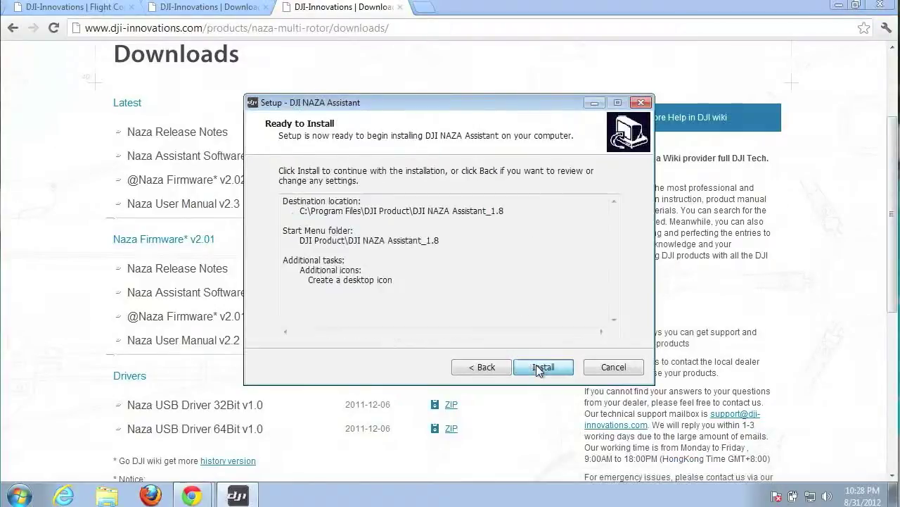
pyautogui.click(539, 366)
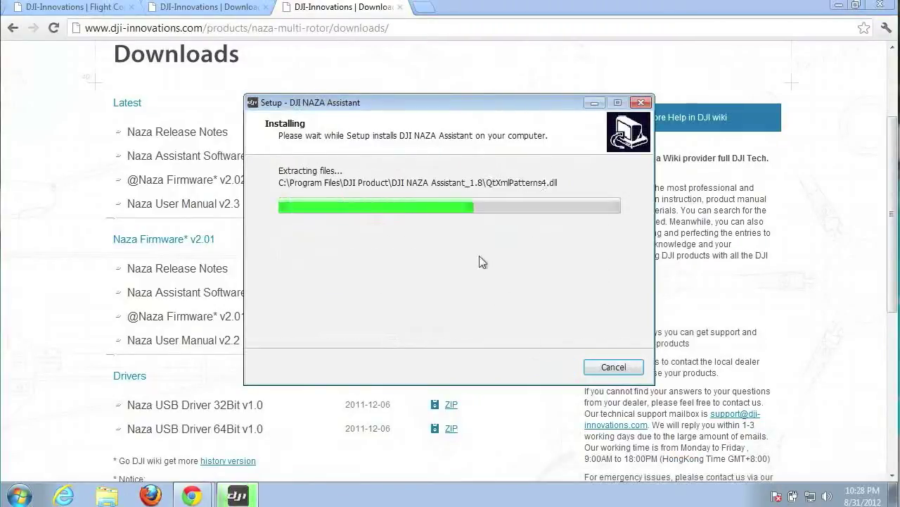
pyautogui.click(446, 239)
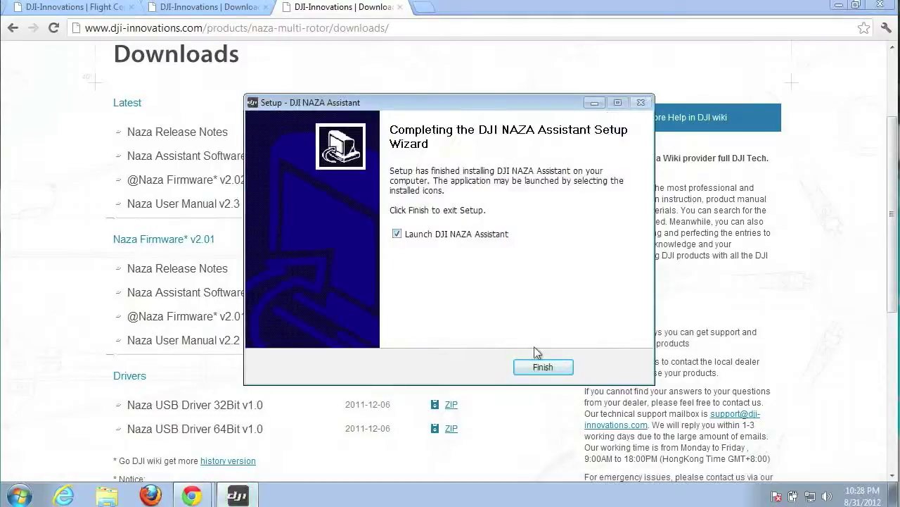
# Step: Finish the setup with DJI NAZA Assistant launching, skip its intro screen and dismiss the update check
pyautogui.click(540, 367)
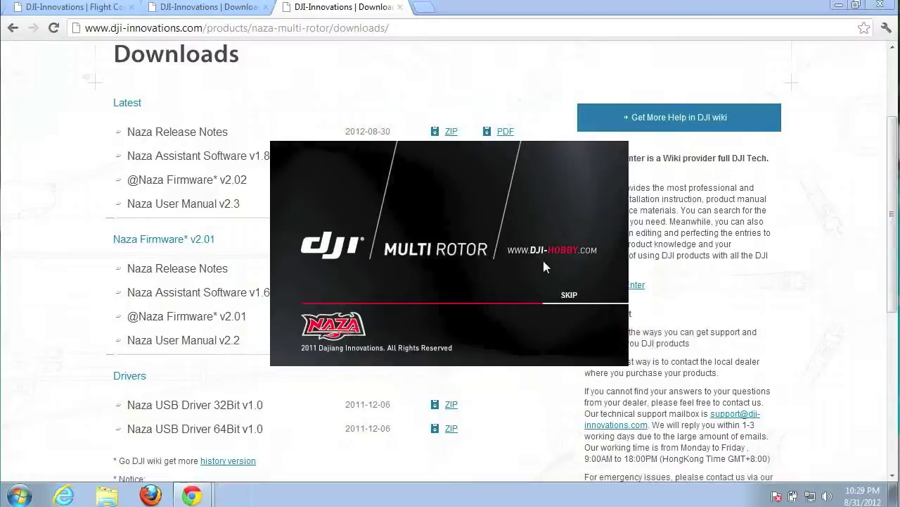
pyautogui.click(569, 296)
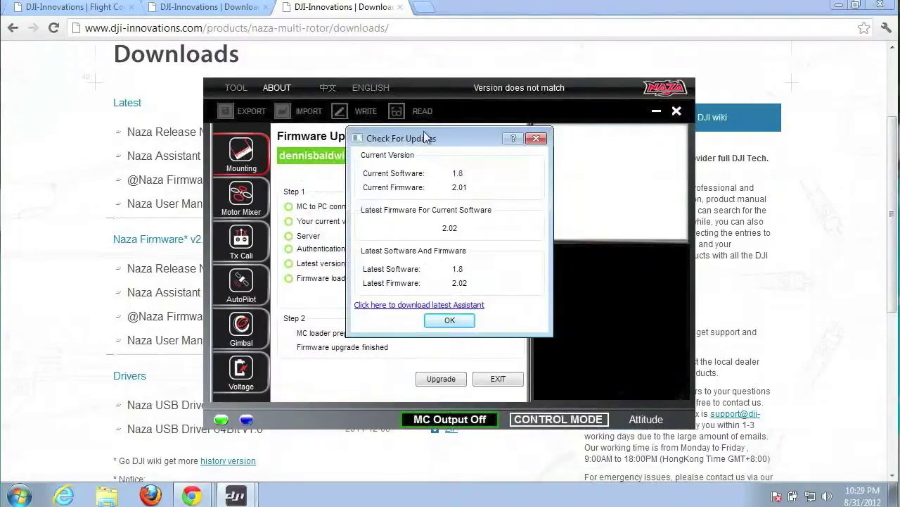
pyautogui.moveTo(428, 137); pyautogui.dragTo(380, 127)
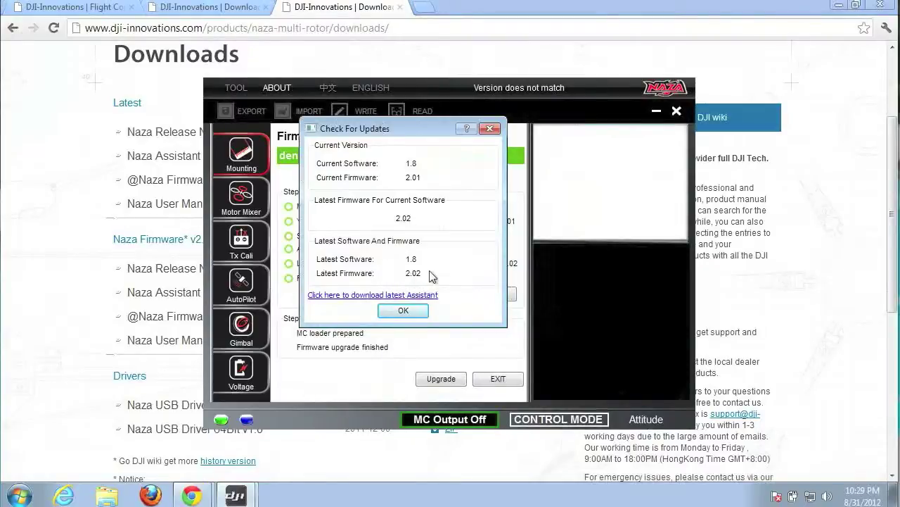
pyautogui.click(404, 311)
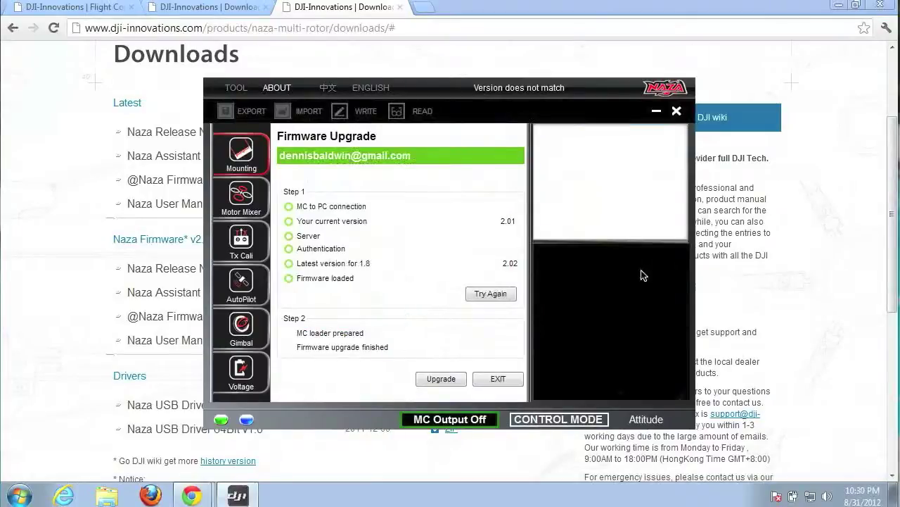
# Step: Open the PDF release notes for Naza Firmware v2.01 in the browser and review the functions, what's new and notices sections
pyautogui.click(728, 289)
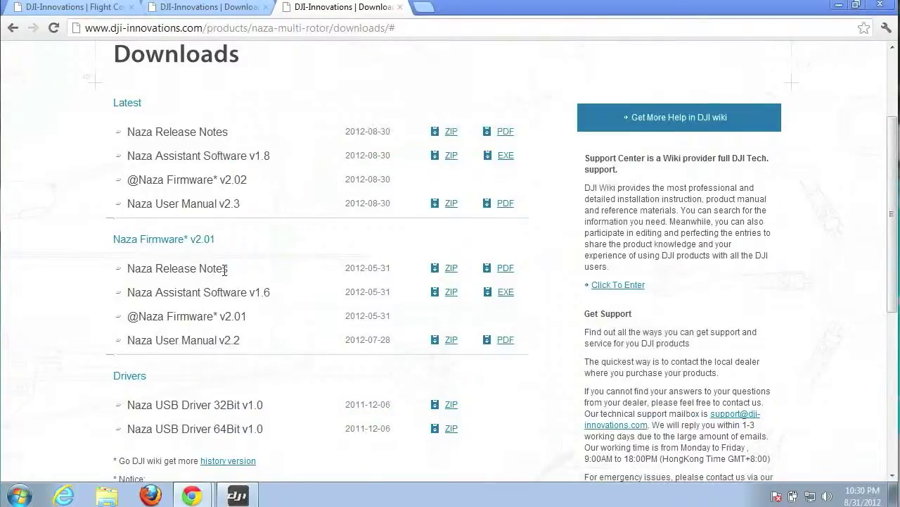
pyautogui.click(504, 268)
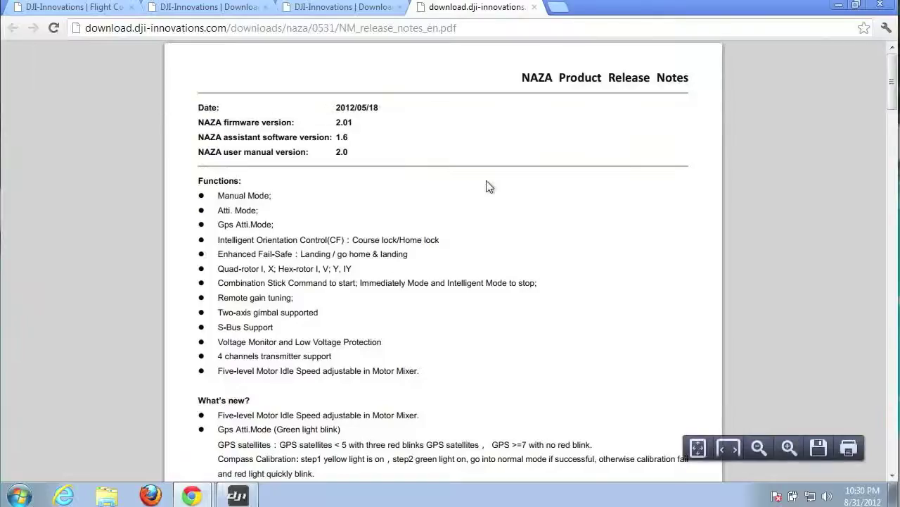
pyautogui.scroll(-2, 490, 186)
pyautogui.scroll(1, 489, 187)
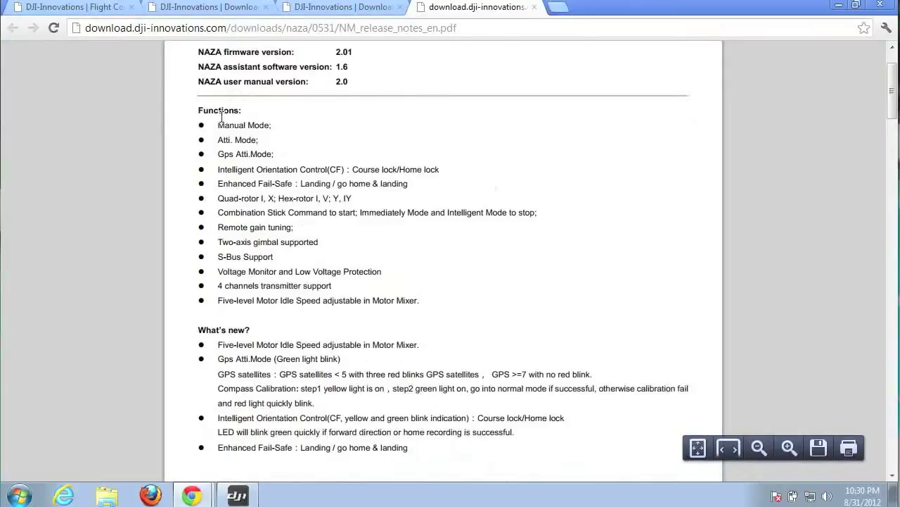
pyautogui.scroll(-10, 271, 176)
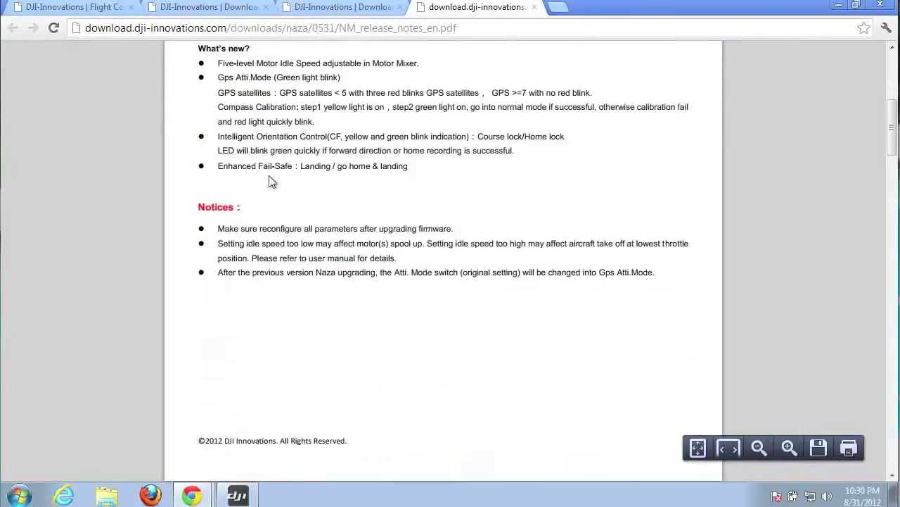
pyautogui.scroll(-5, 270, 181)
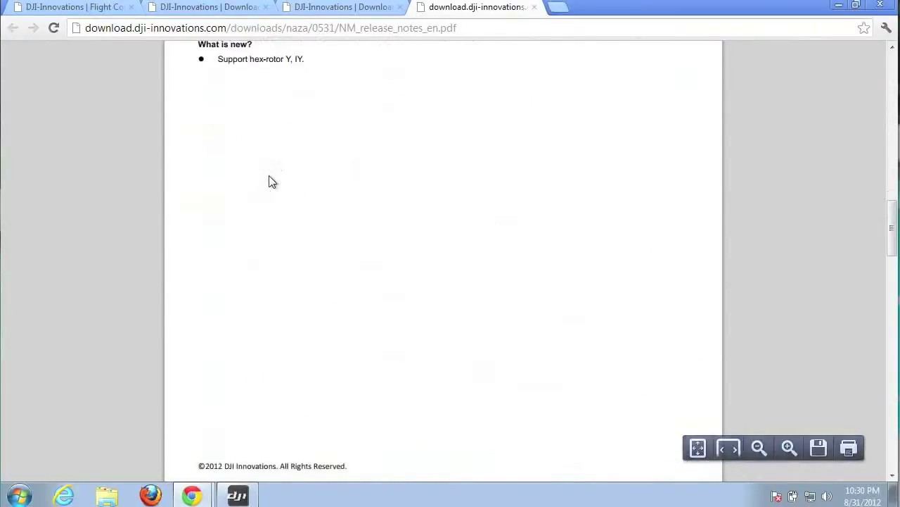
pyautogui.scroll(10, 270, 181)
pyautogui.scroll(6, 270, 181)
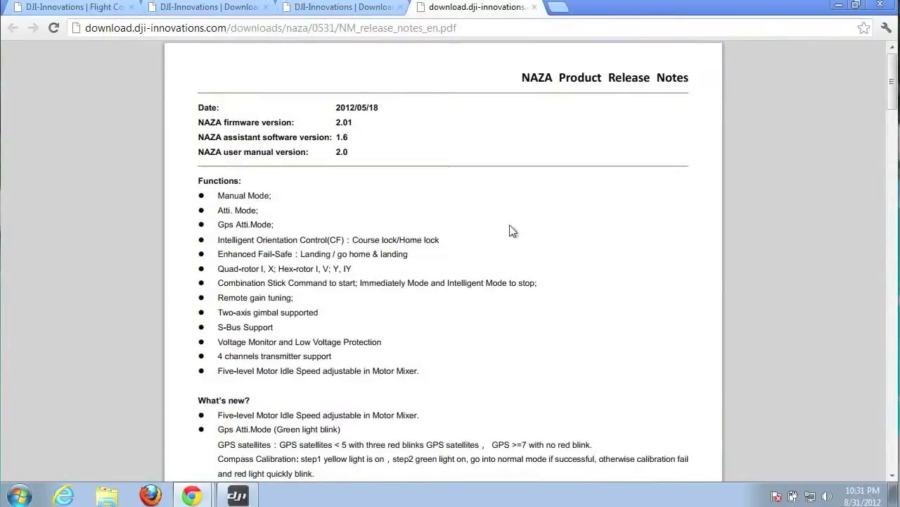
pyautogui.scroll(-2, 421, 268)
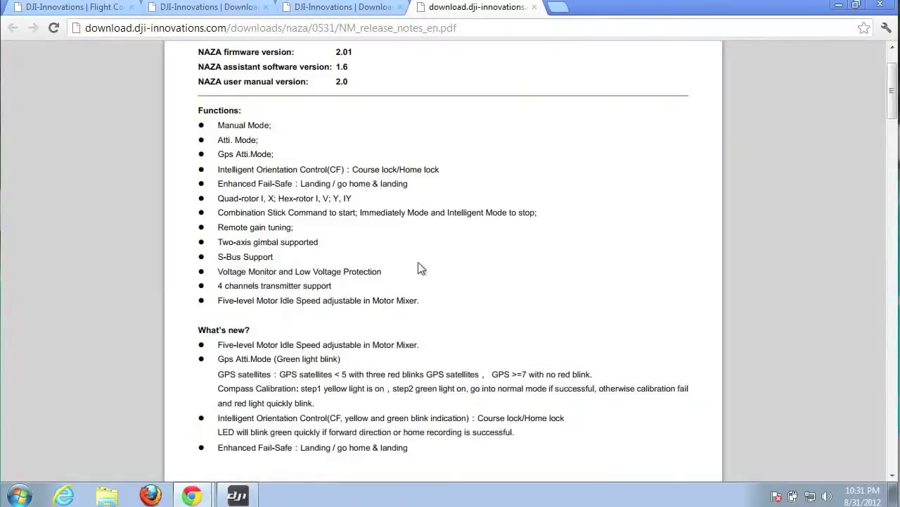
pyautogui.scroll(-3, 398, 236)
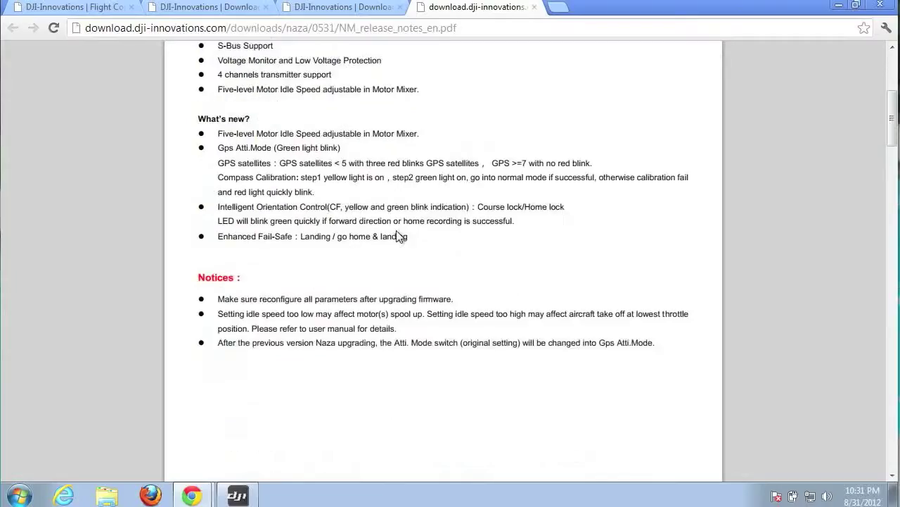
pyautogui.scroll(-8, 397, 235)
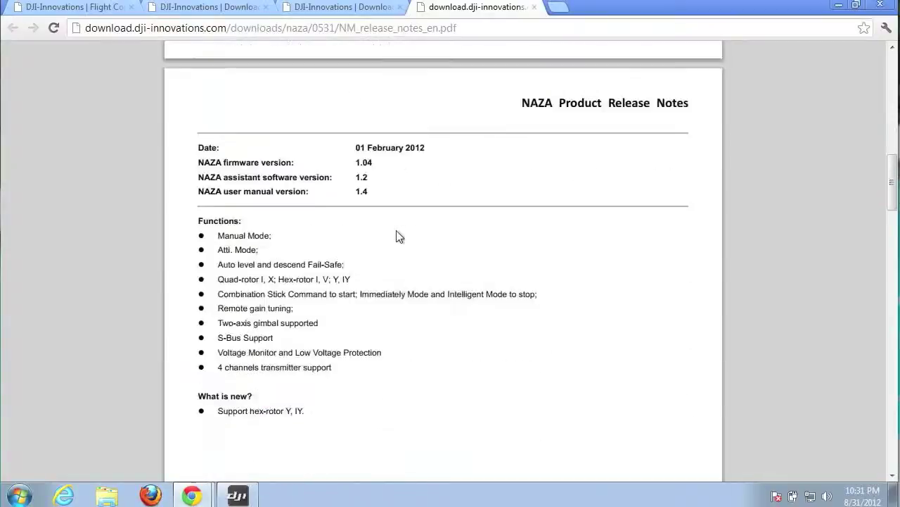
pyautogui.scroll(12, 411, 277)
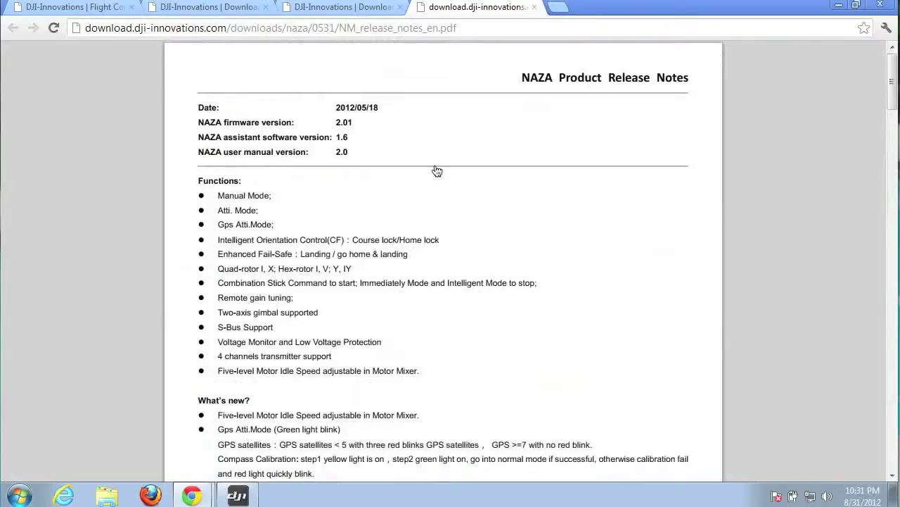
# Step: Switch back to NAZA Assistant, upgrade the controller firmware to 2.02 and acknowledge the power-cycle request
pyautogui.hotkey('alt', 'Tab')
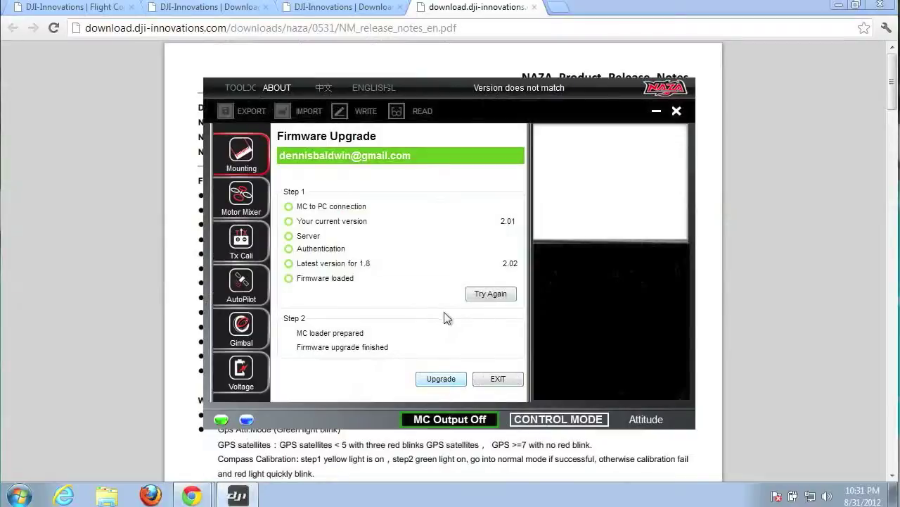
pyautogui.click(434, 379)
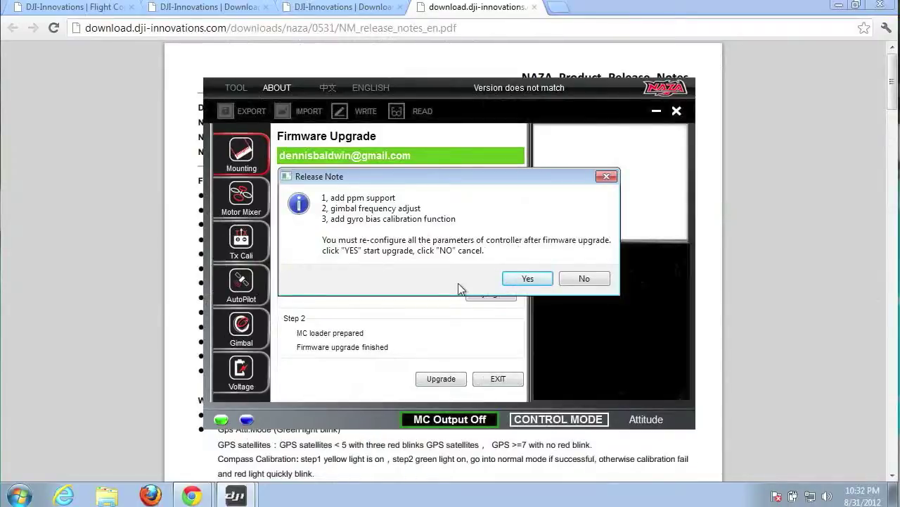
pyautogui.click(525, 280)
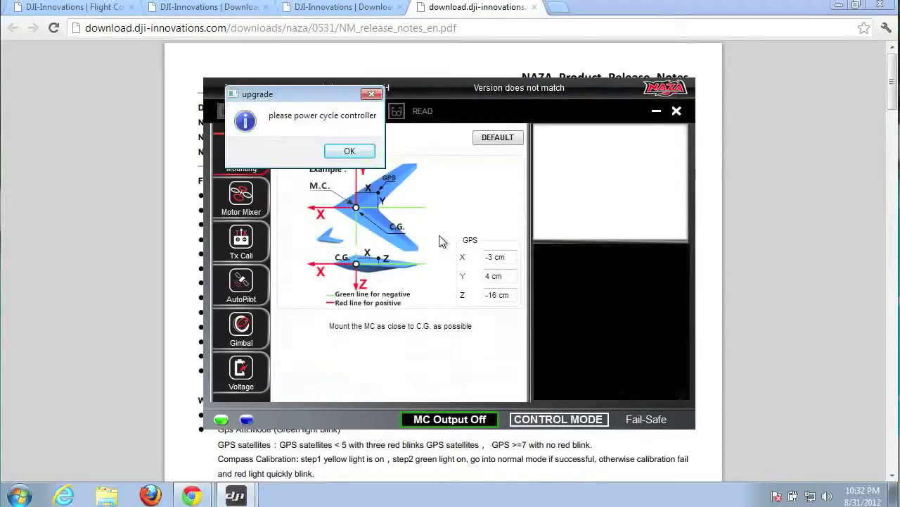
pyautogui.click(348, 152)
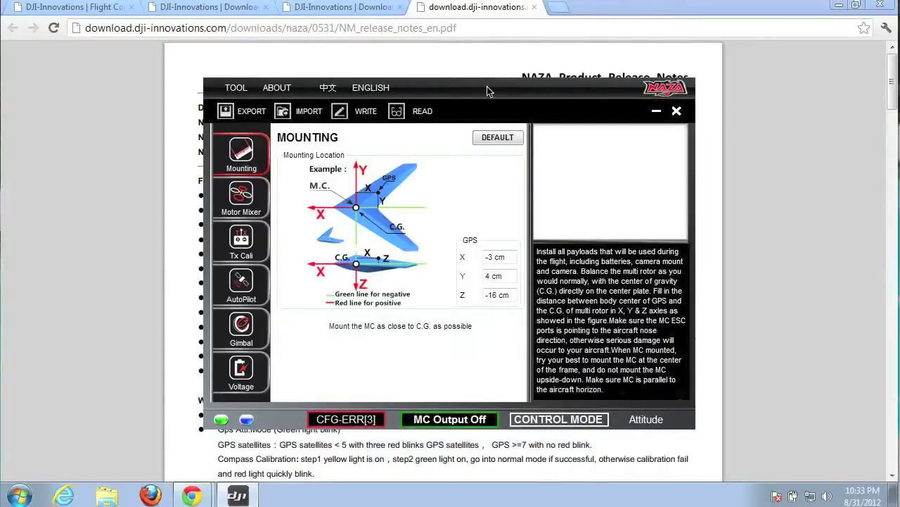
# Step: Check for updates to compare the current software and firmware versions with the latest ones, and dismiss the results
pyautogui.click(237, 88)
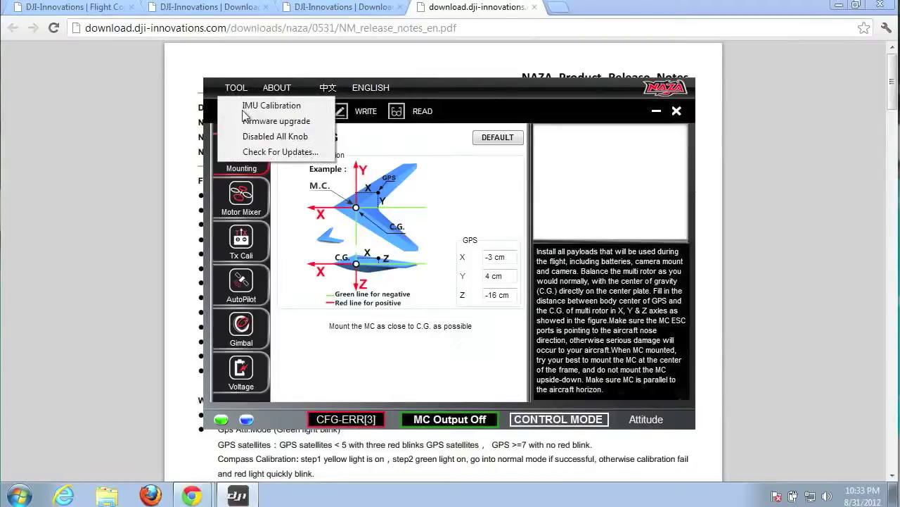
pyautogui.click(258, 151)
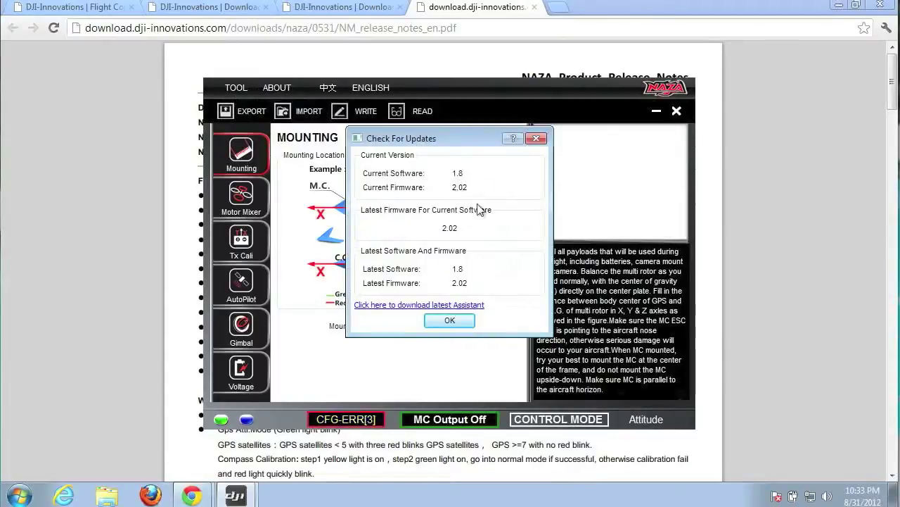
pyautogui.click(464, 318)
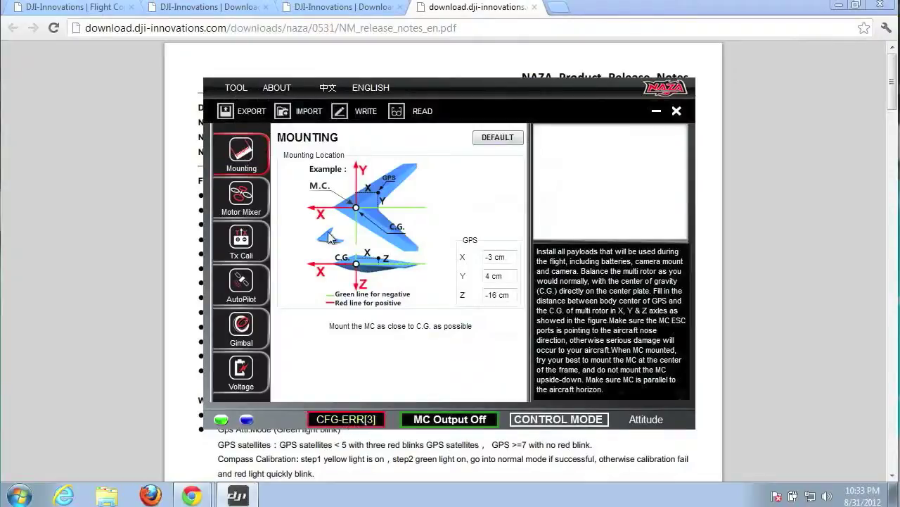
# Step: Look up the CFG-ERR solution and description in the error code list, and open the transmitter calibration page
pyautogui.click(344, 420)
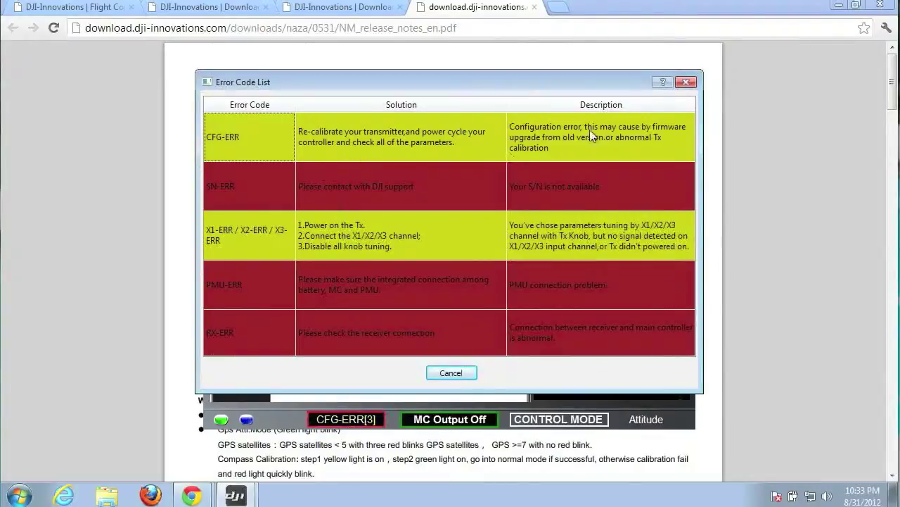
pyautogui.click(686, 83)
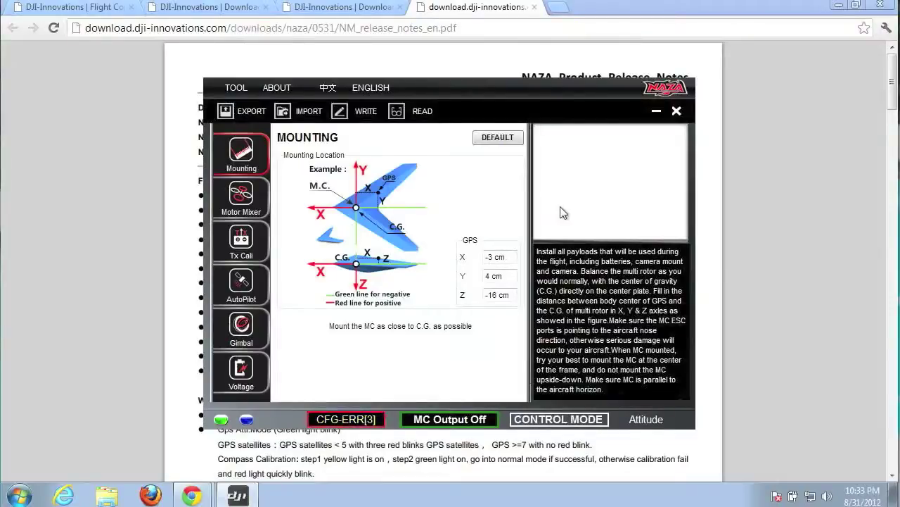
pyautogui.click(251, 204)
pyautogui.click(244, 243)
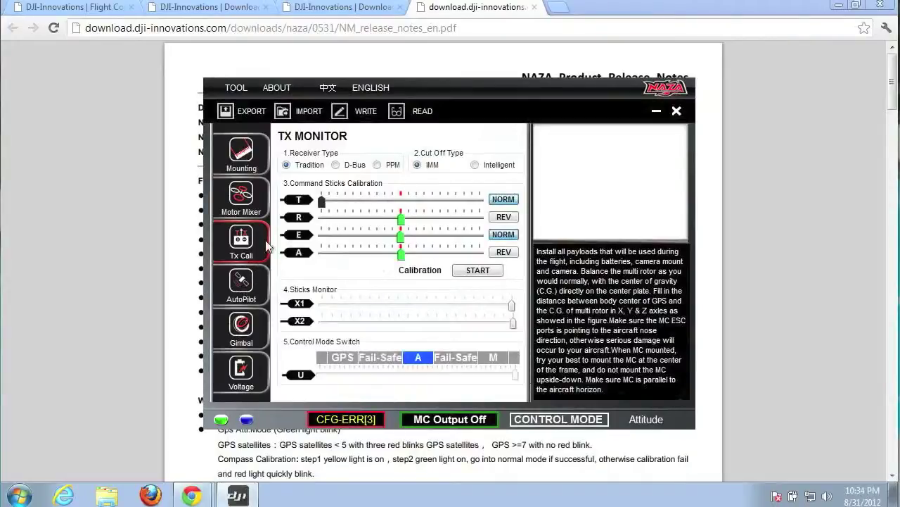
pyautogui.click(266, 245)
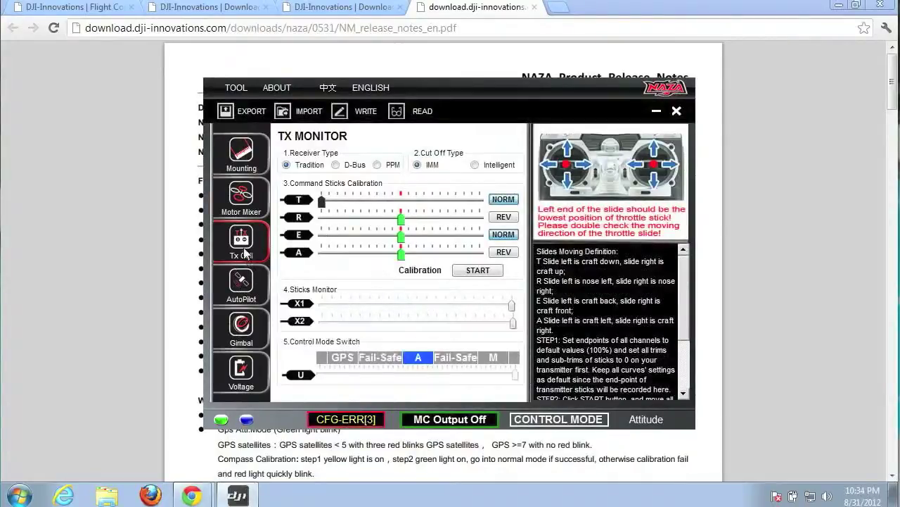